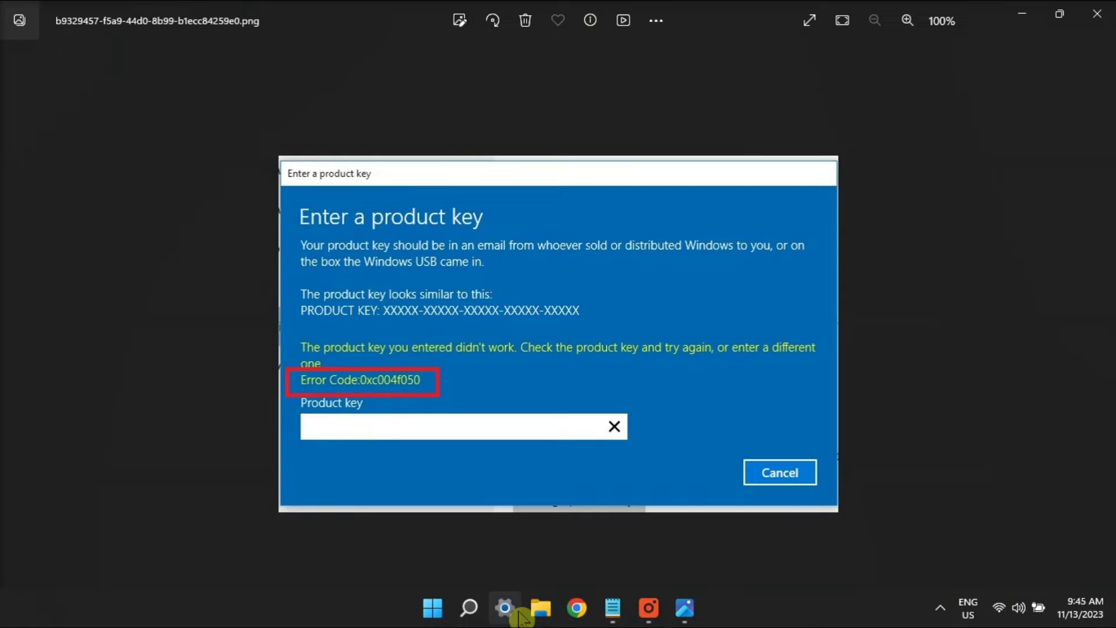
Step: Go to System > Activation in Settings, showing Windows 11 Pro as active
left_click(506, 608)
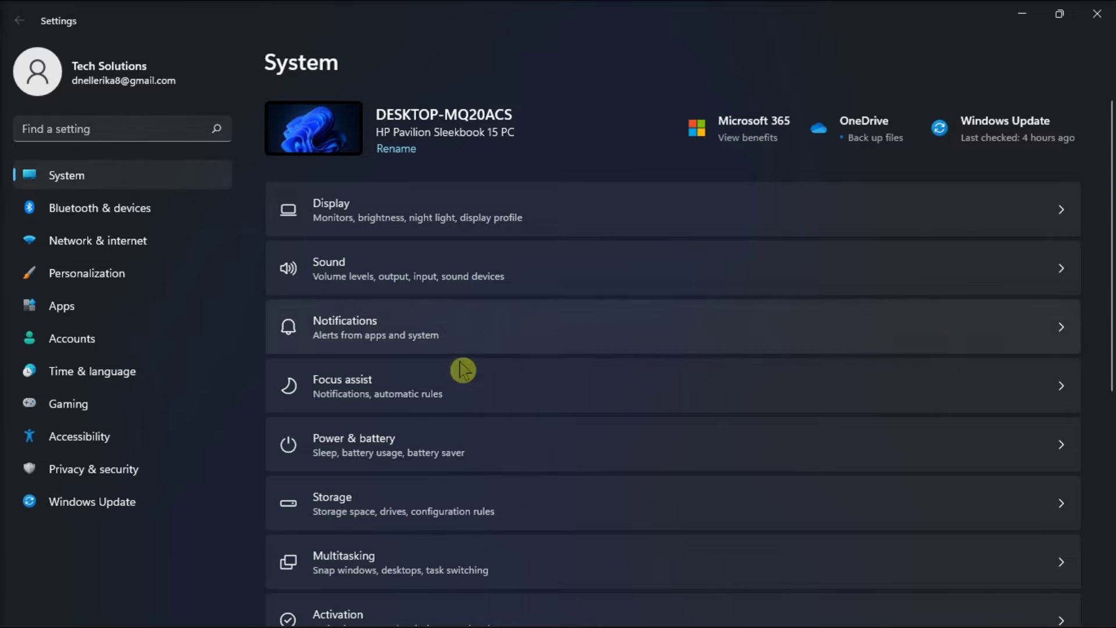
scroll(461, 369, "down", 3)
left_click(408, 451)
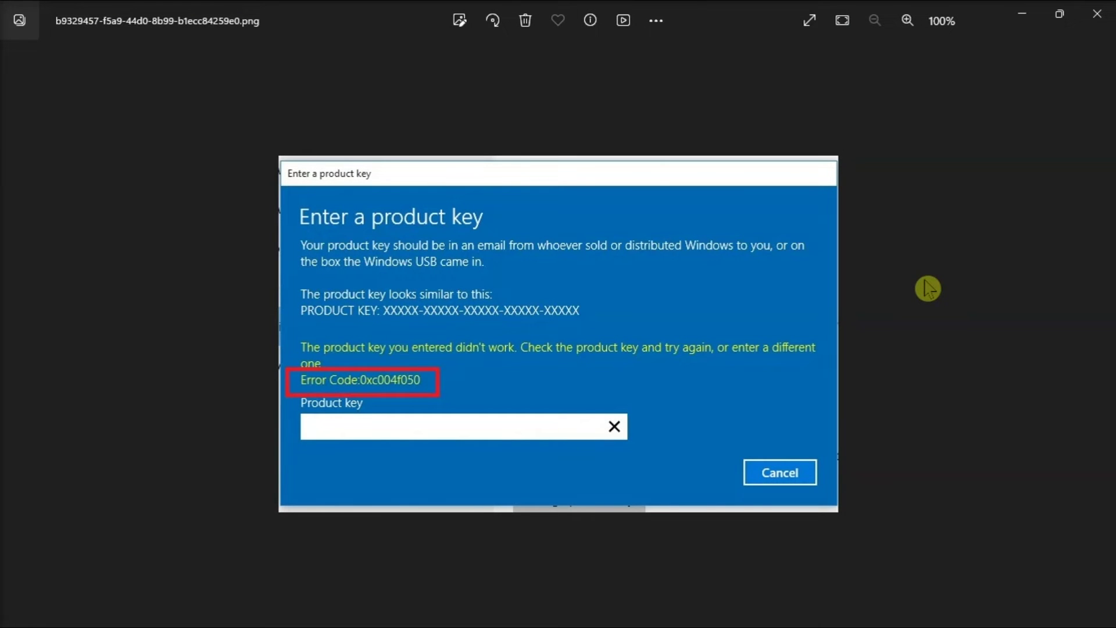
mouse_move(517, 621)
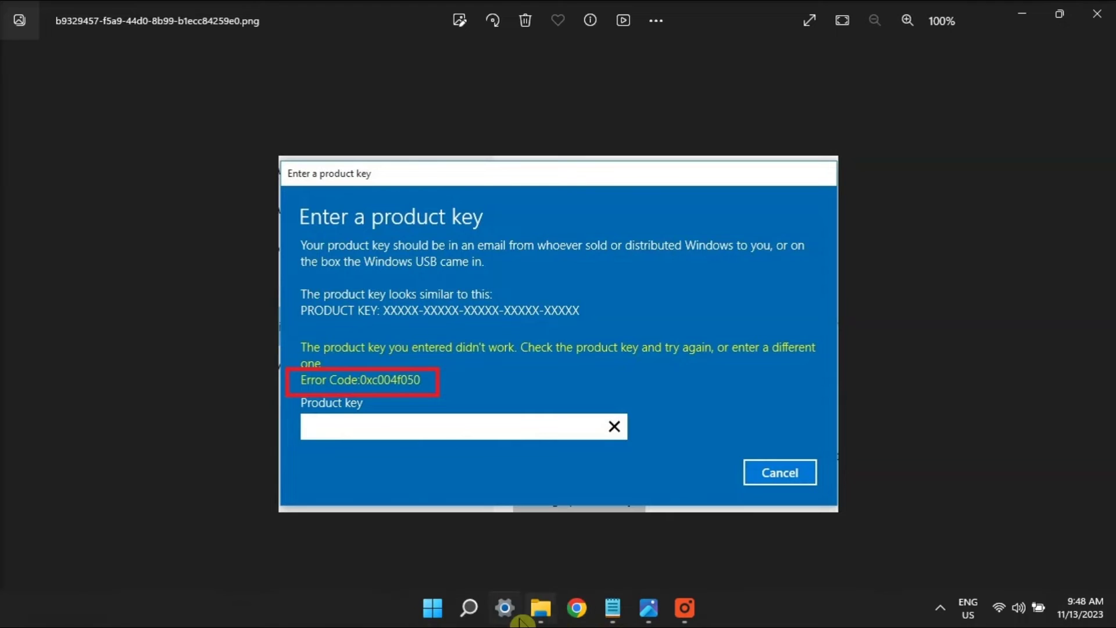
Step: Reopen the Settings Activation page, then view troubleshoot.jpg in Photos
left_click(505, 608)
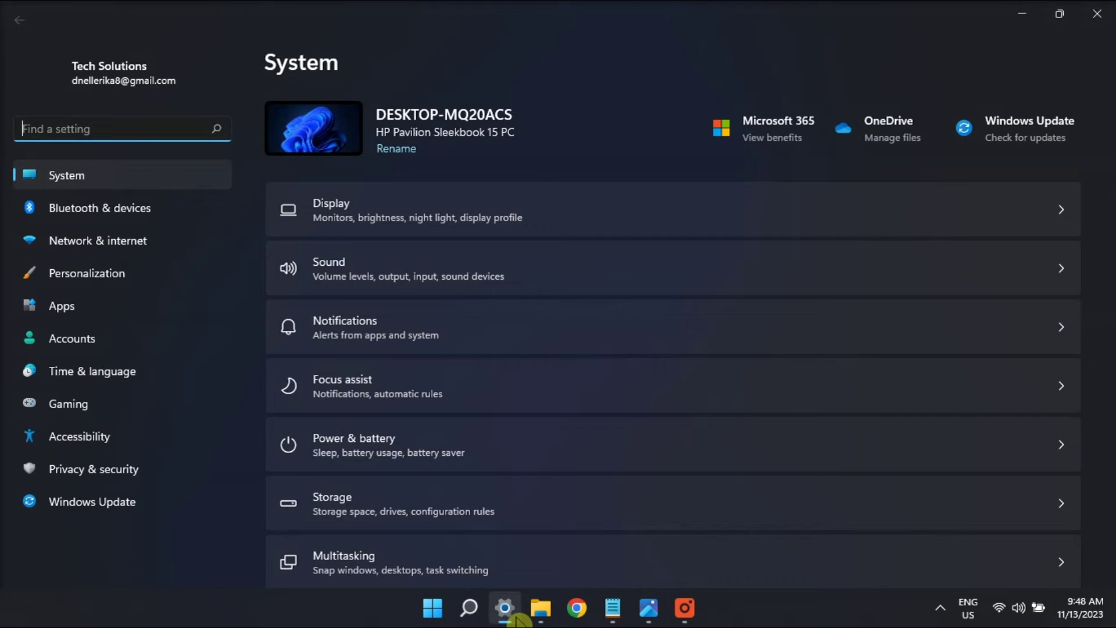
scroll(554, 435, "down", 3)
left_click(529, 443)
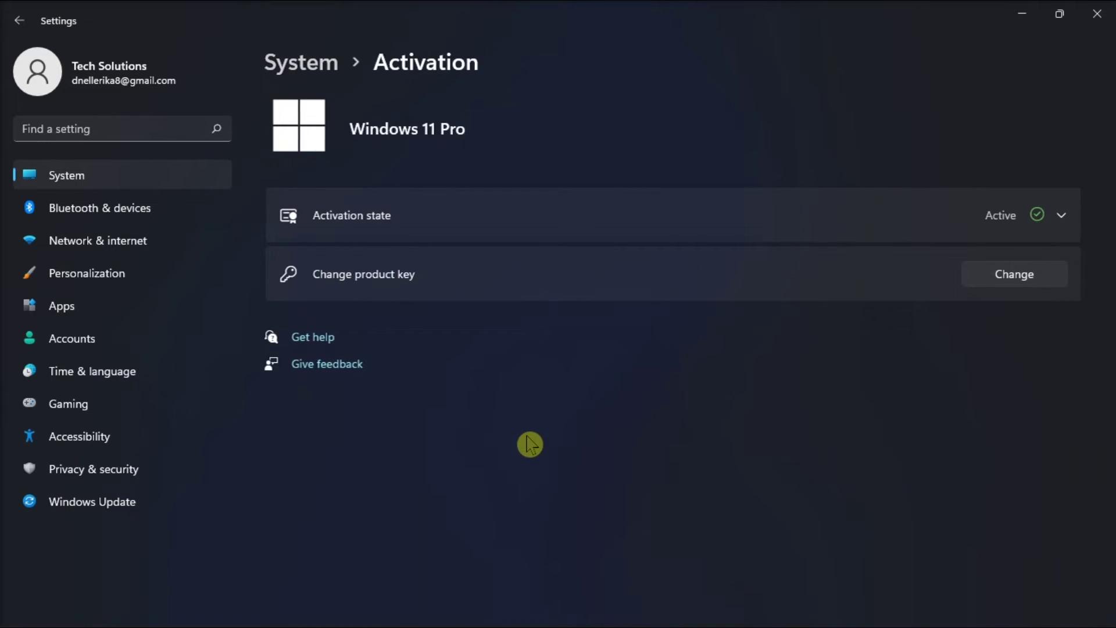
left_click(700, 559)
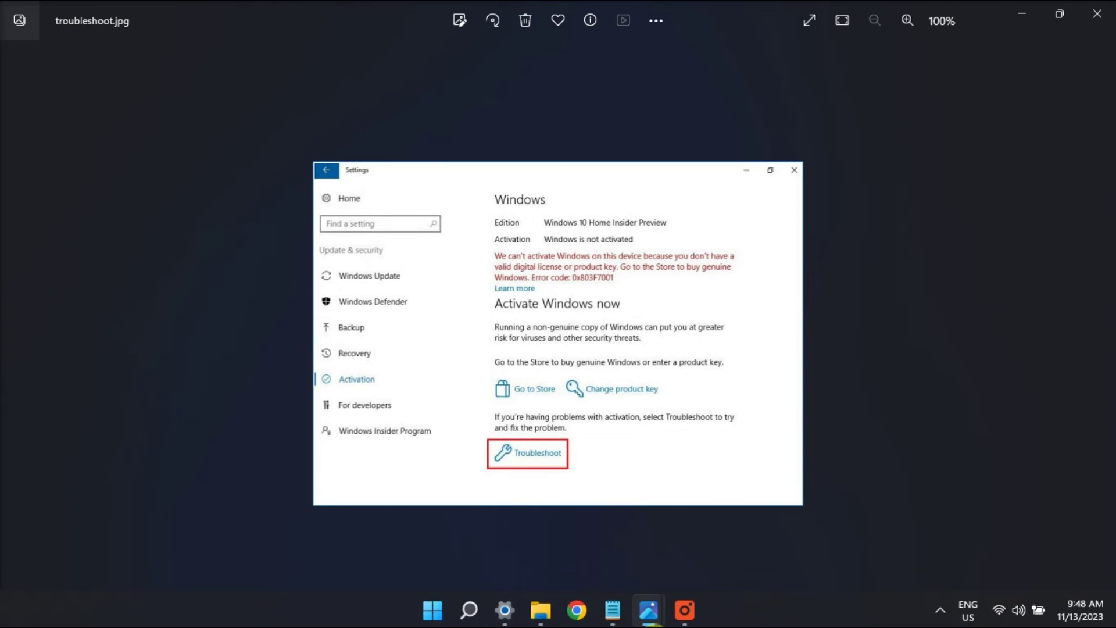
Step: Switch Photos to the b9329457 screenshot showing product key error 0xc004f050
mouse_move(648, 609)
left_click(583, 553)
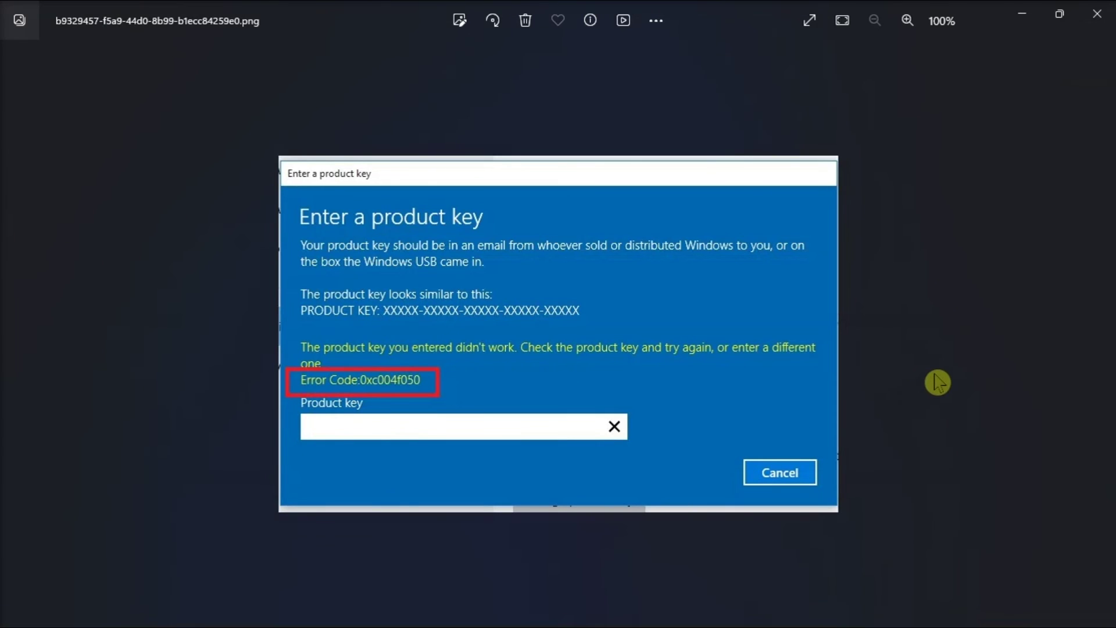